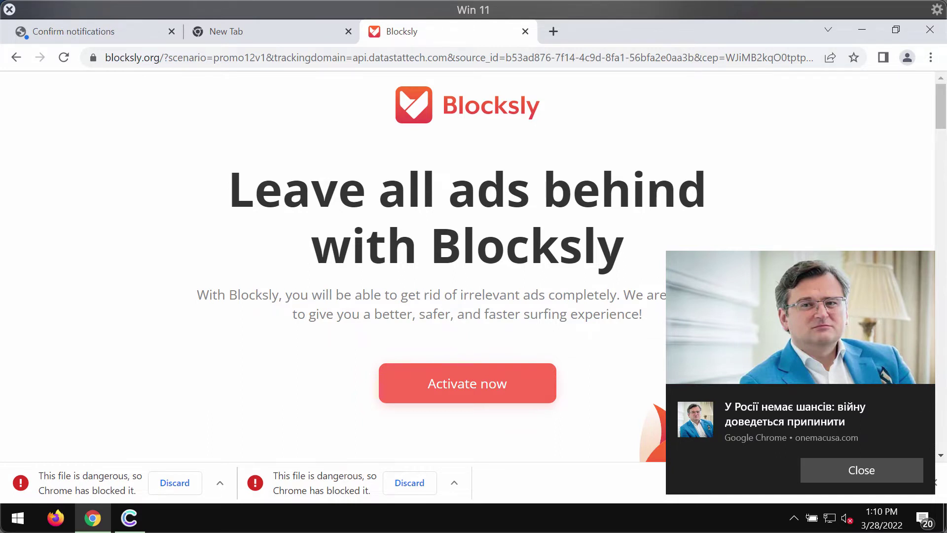
Add the Blocksly extension to Chrome from its Web Store listing, confirming Add extension
{"action": "left_click", "coordinate": [518, 390]}
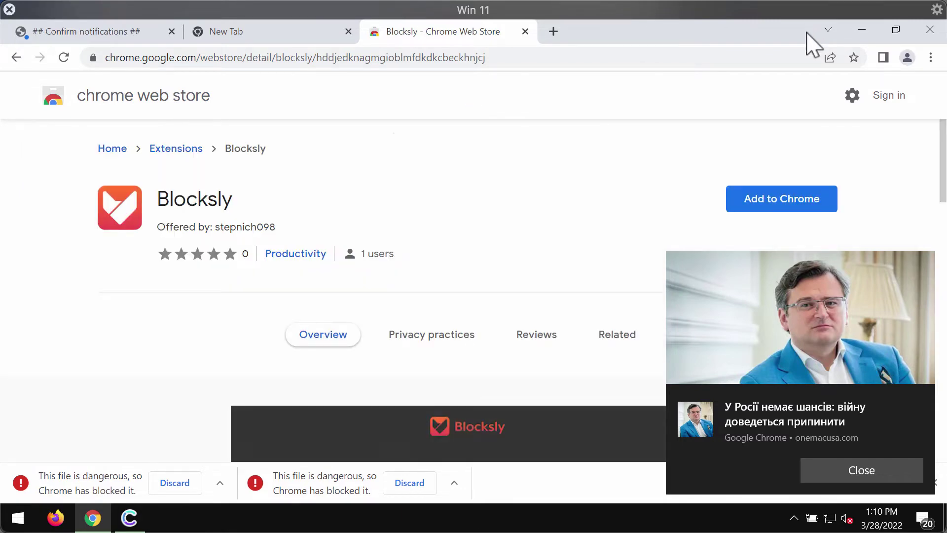
{"action": "left_click_drag", "start_coordinate": [808, 33], "coordinate": [503, 79]}
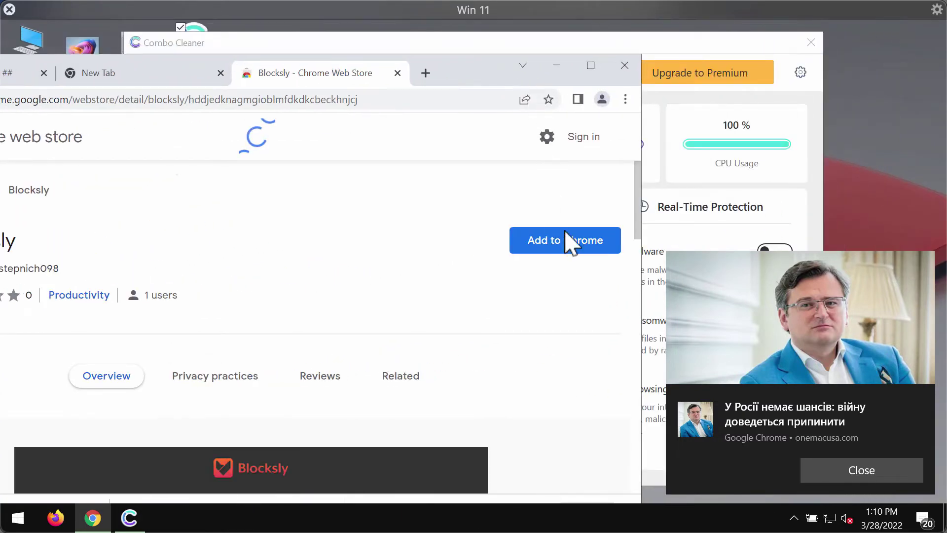
{"action": "left_click", "coordinate": [569, 249]}
{"action": "left_click_drag", "start_coordinate": [469, 74], "coordinate": [435, 59]}
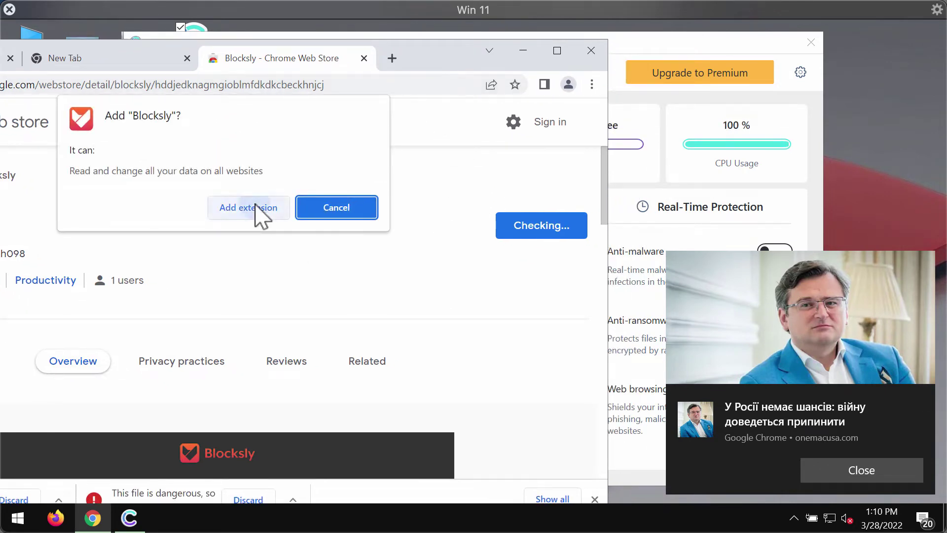
{"action": "left_click", "coordinate": [257, 206]}
{"action": "left_click_drag", "start_coordinate": [436, 56], "coordinate": [441, 54]}
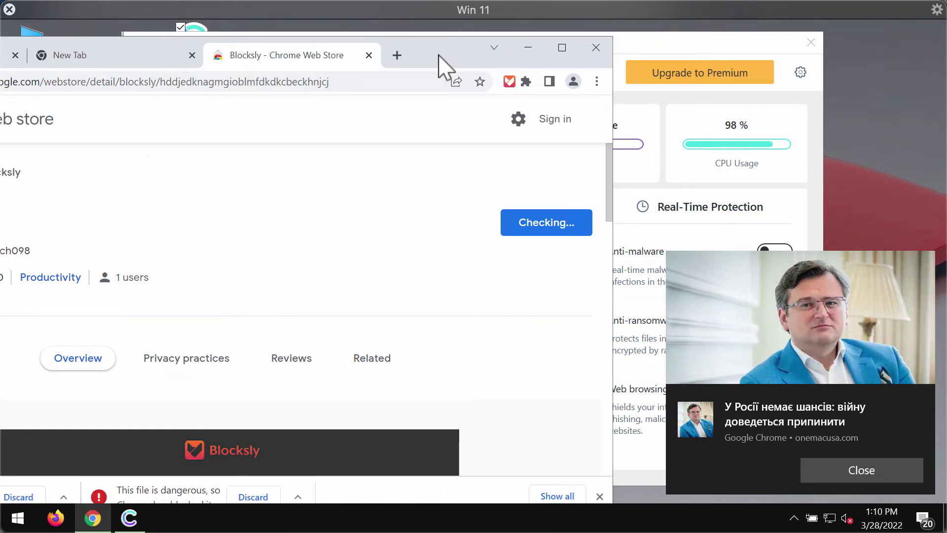
{"action": "mouse_move", "coordinate": [438, 56]}
{"action": "left_mouse_down"}
{"action": "mouse_move", "coordinate": [587, 42]}
{"action": "mouse_move", "coordinate": [516, 38]}
{"action": "left_mouse_up"}
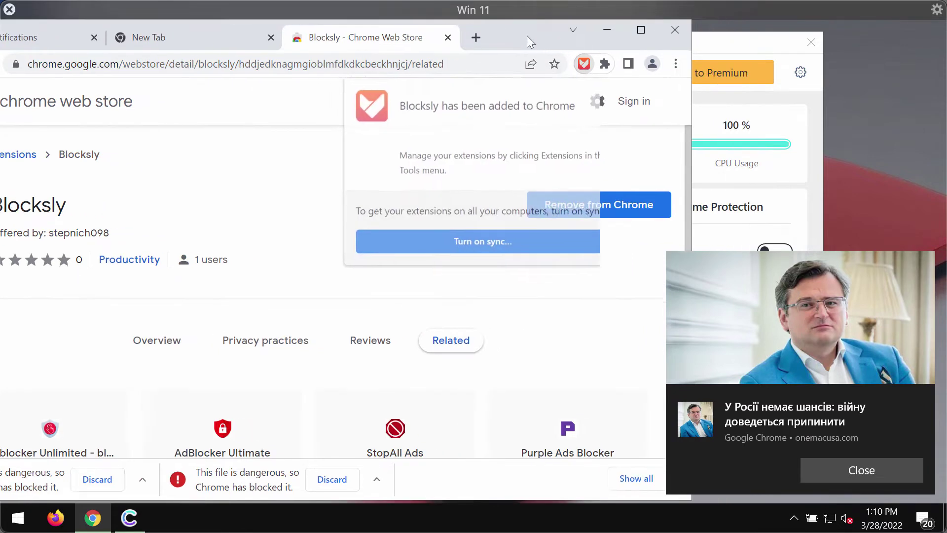
Remove the Blocksly extension from Chrome's Extensions page and confirm the removal
{"action": "left_click", "coordinate": [667, 64]}
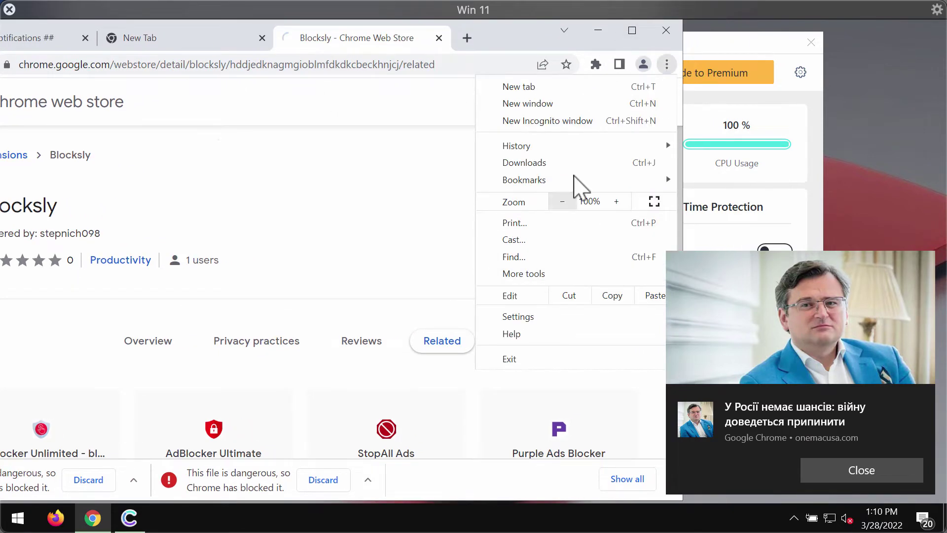
{"action": "left_click_drag", "start_coordinate": [528, 42], "coordinate": [404, 56]}
{"action": "left_click", "coordinate": [543, 78]}
{"action": "mouse_move", "coordinate": [399, 286]}
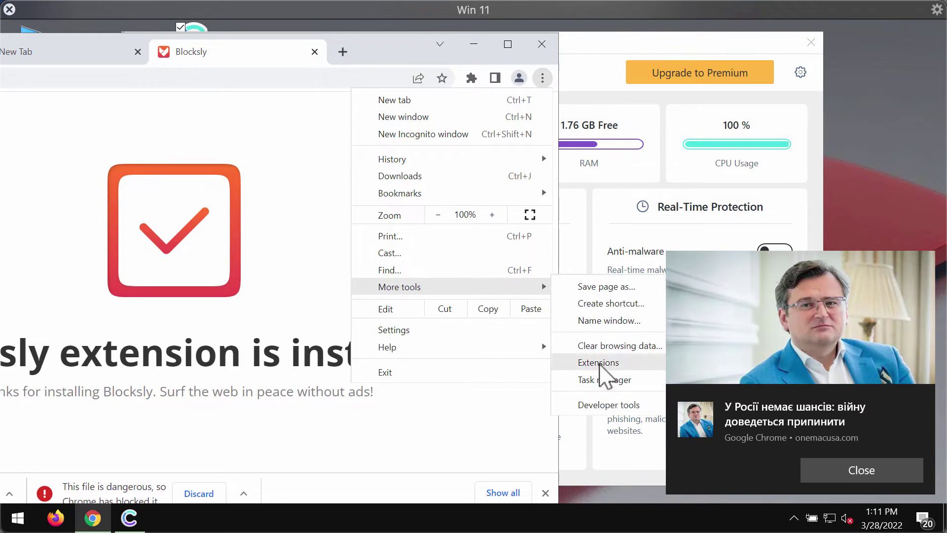
{"action": "left_click", "coordinate": [599, 363]}
{"action": "mouse_move", "coordinate": [387, 51]}
{"action": "left_mouse_down"}
{"action": "mouse_move", "coordinate": [587, 26]}
{"action": "mouse_move", "coordinate": [676, 54]}
{"action": "left_mouse_up"}
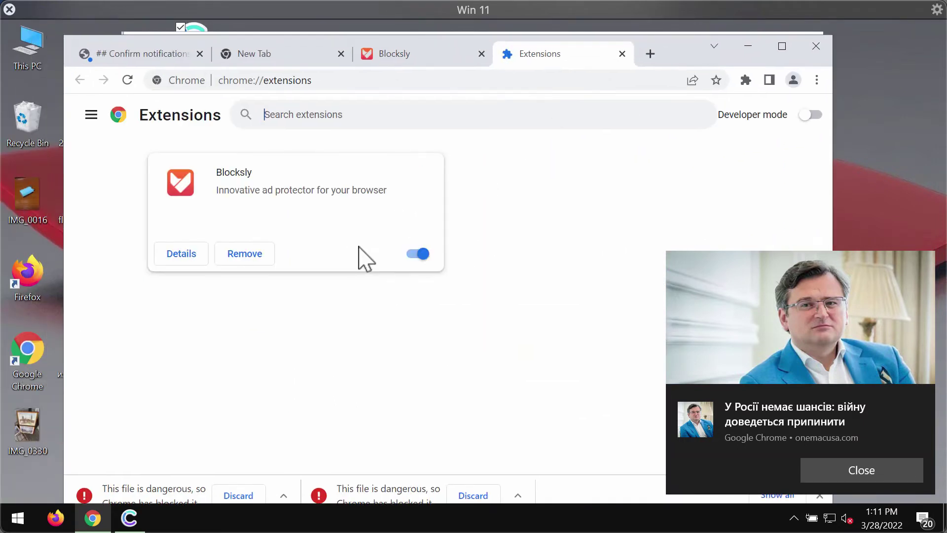
{"action": "left_click", "coordinate": [418, 254]}
{"action": "left_click", "coordinate": [245, 254]}
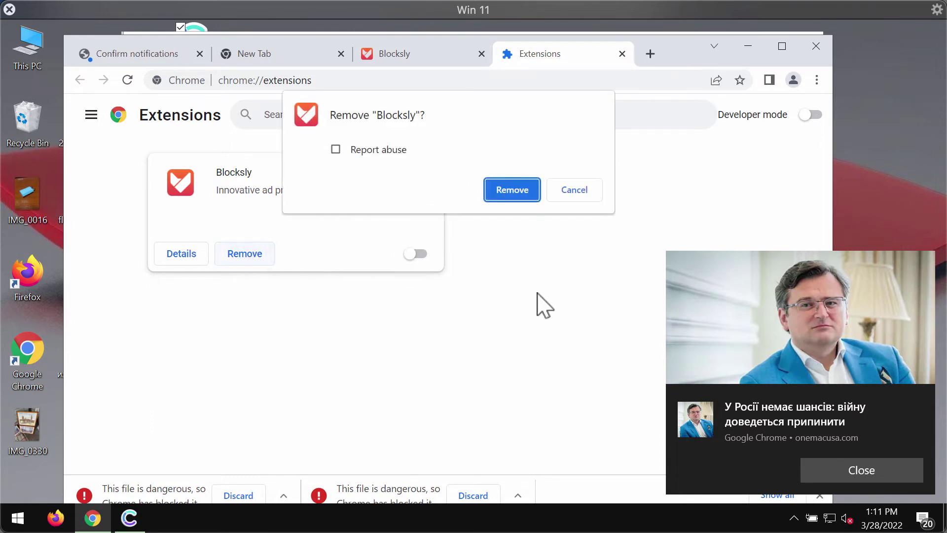
{"action": "left_click", "coordinate": [520, 199]}
Go to combocleaner.com in the current tab
{"action": "left_click", "coordinate": [429, 75]}
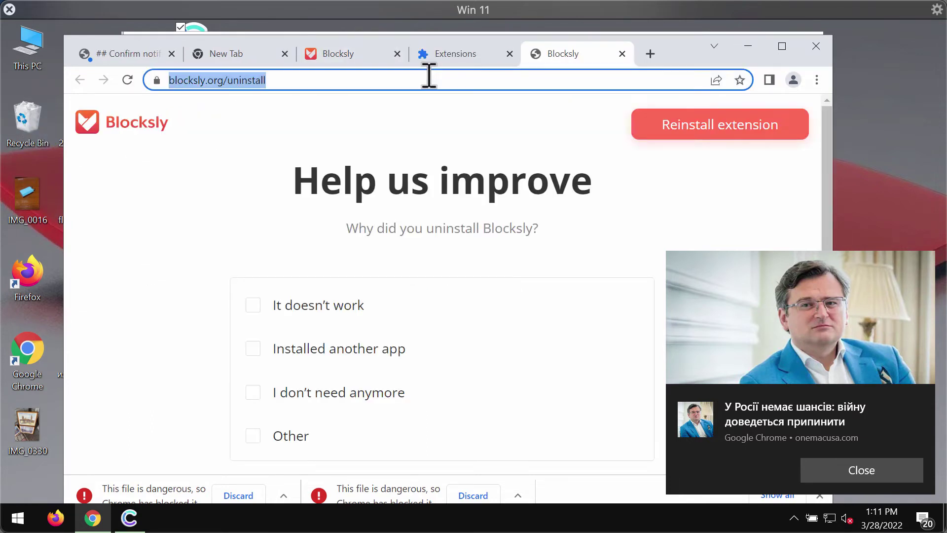
{"action": "type", "text": "combocleaner.com"}
{"action": "key", "text": "Return"}
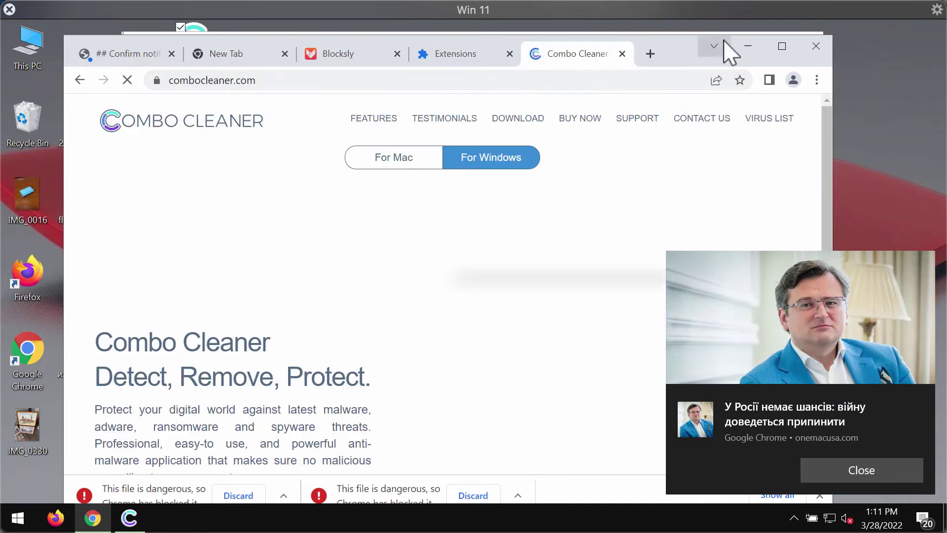
Maximize Chrome and close the other tabs, leaving only the Combo Cleaner site
{"action": "left_click", "coordinate": [781, 47]}
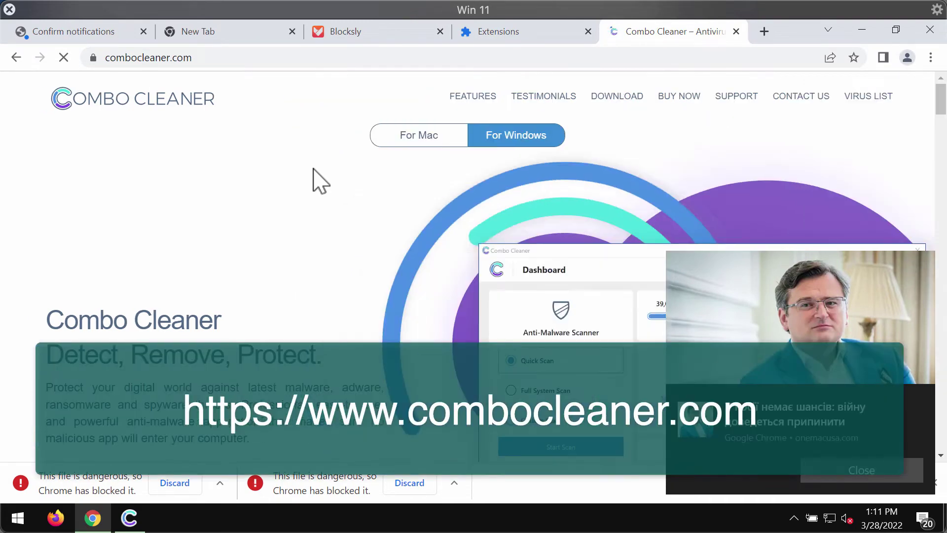
{"action": "left_click", "coordinate": [143, 31]}
{"action": "left_click", "coordinate": [147, 32]}
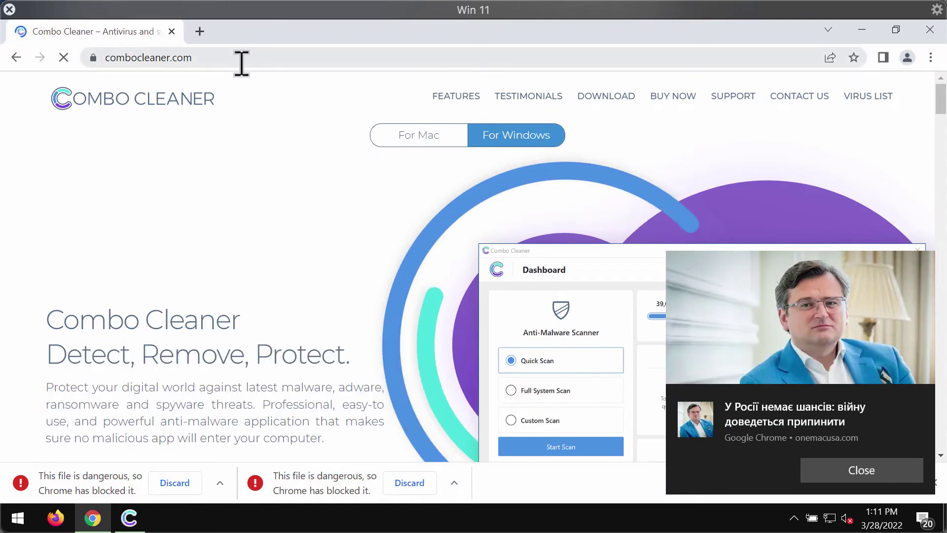
{"action": "left_click", "coordinate": [239, 58]}
{"action": "left_click", "coordinate": [265, 57]}
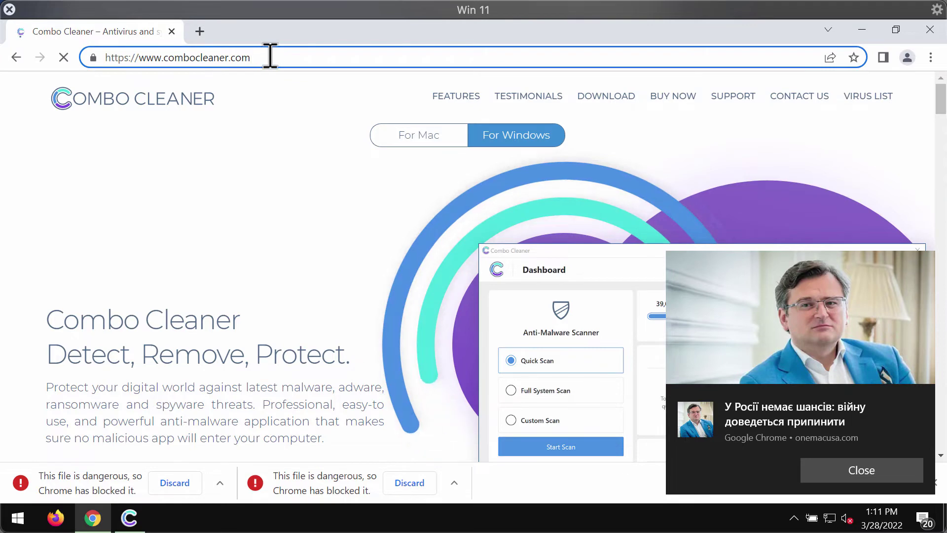
{"action": "left_click_drag", "start_coordinate": [271, 58], "coordinate": [169, 57]}
Scroll through the Combo Cleaner site, then minimize Chrome to reveal the Combo Cleaner dashboard
{"action": "left_click", "coordinate": [862, 30]}
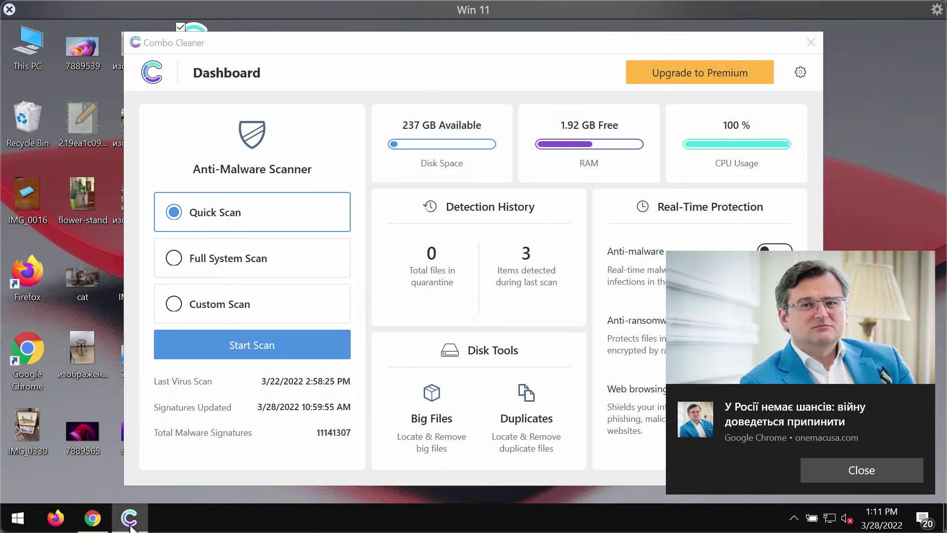
{"action": "left_click", "coordinate": [92, 518]}
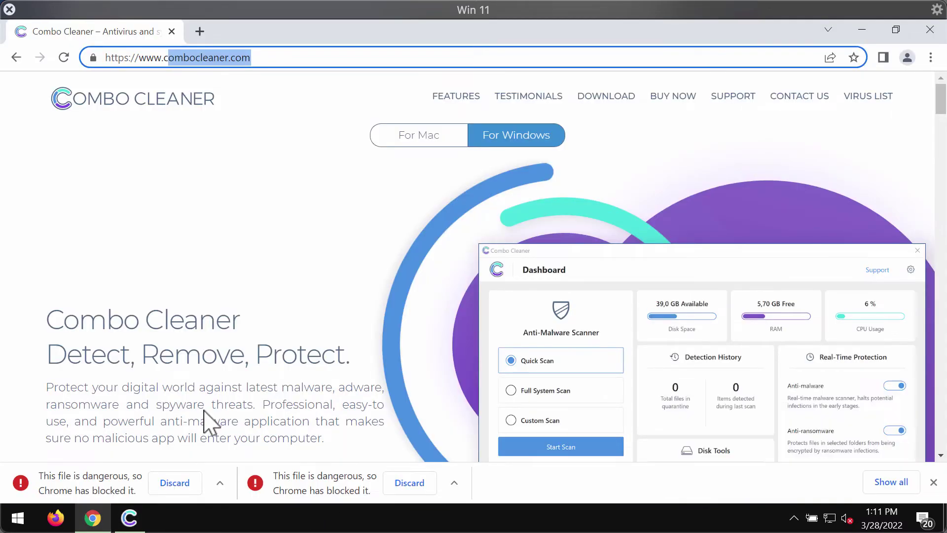
{"action": "scroll", "coordinate": [241, 388], "scroll_direction": "down", "scroll_amount": 10}
{"action": "scroll", "coordinate": [274, 363], "scroll_direction": "up", "scroll_amount": 5}
{"action": "scroll", "coordinate": [275, 375], "scroll_direction": "up", "scroll_amount": 3}
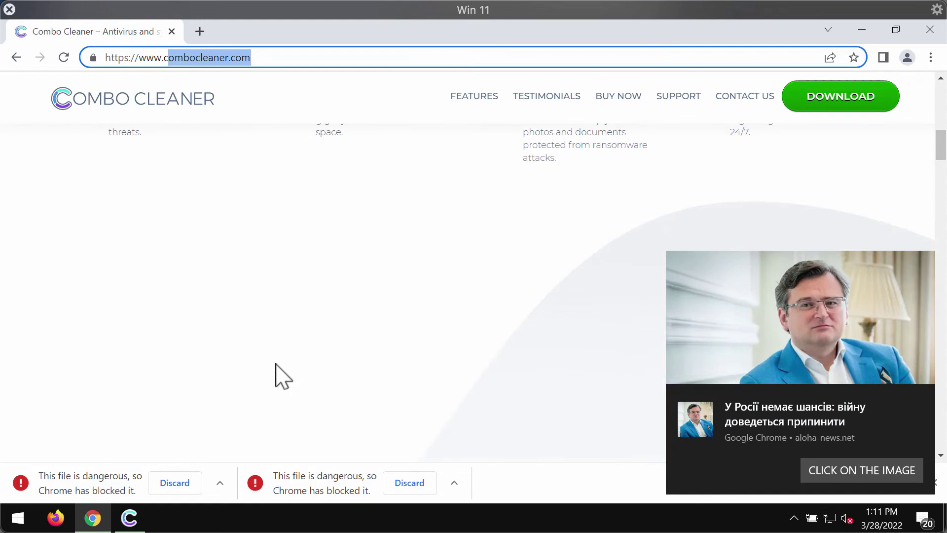
{"action": "scroll", "coordinate": [275, 375], "scroll_direction": "up", "scroll_amount": 2}
{"action": "scroll", "coordinate": [284, 377], "scroll_direction": "up", "scroll_amount": 5}
{"action": "scroll", "coordinate": [313, 363], "scroll_direction": "down", "scroll_amount": 1}
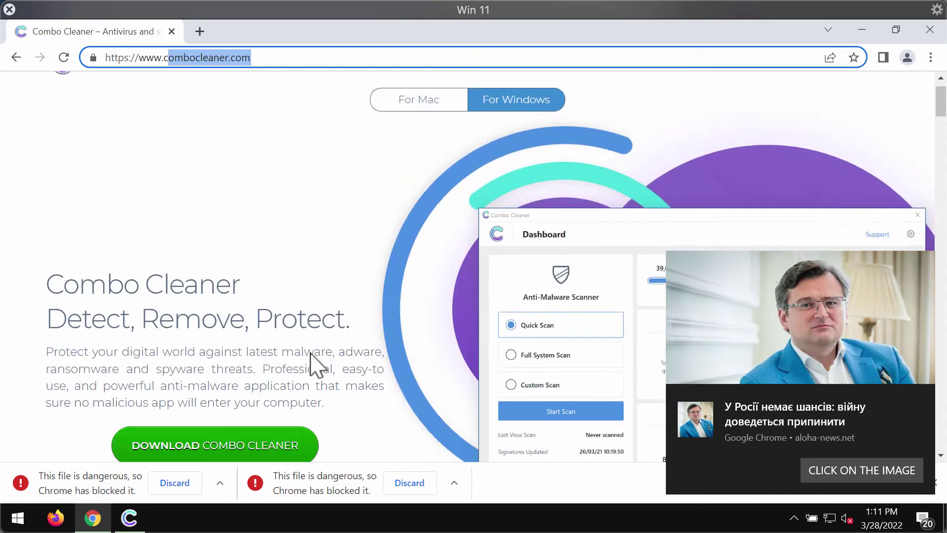
{"action": "scroll", "coordinate": [312, 365], "scroll_direction": "down", "scroll_amount": 5}
{"action": "scroll", "coordinate": [312, 364], "scroll_direction": "up", "scroll_amount": 3}
{"action": "scroll", "coordinate": [312, 364], "scroll_direction": "up", "scroll_amount": 2}
{"action": "scroll", "coordinate": [311, 364], "scroll_direction": "up", "scroll_amount": 3}
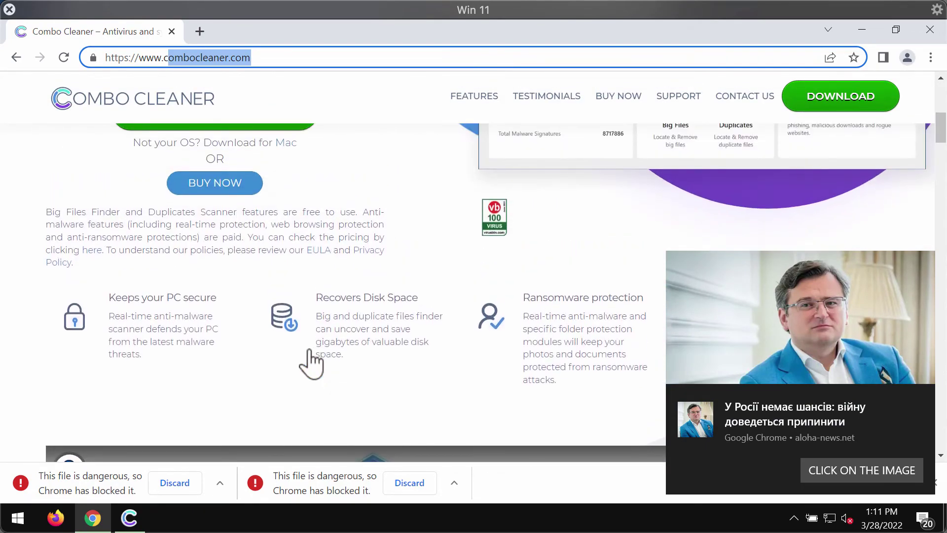
{"action": "scroll", "coordinate": [311, 364], "scroll_direction": "up", "scroll_amount": 2}
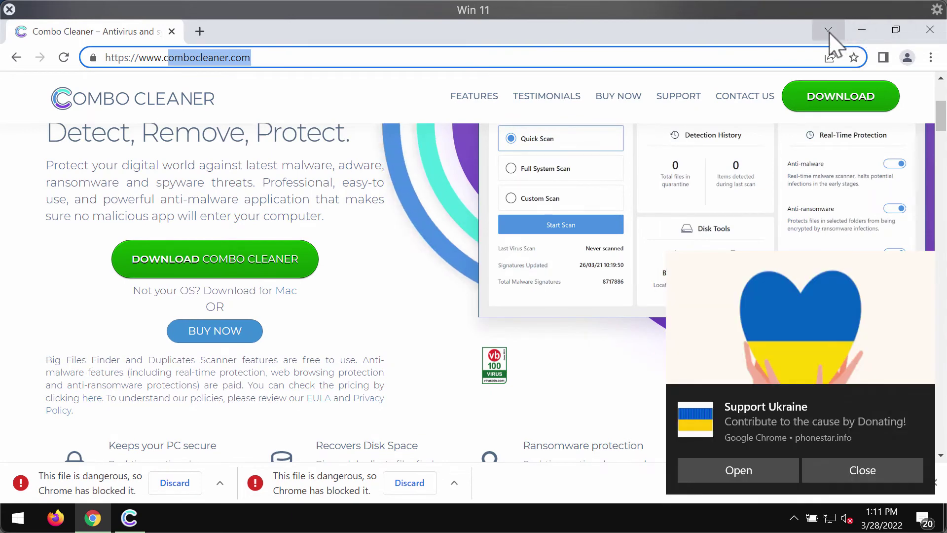
{"action": "left_click", "coordinate": [862, 30]}
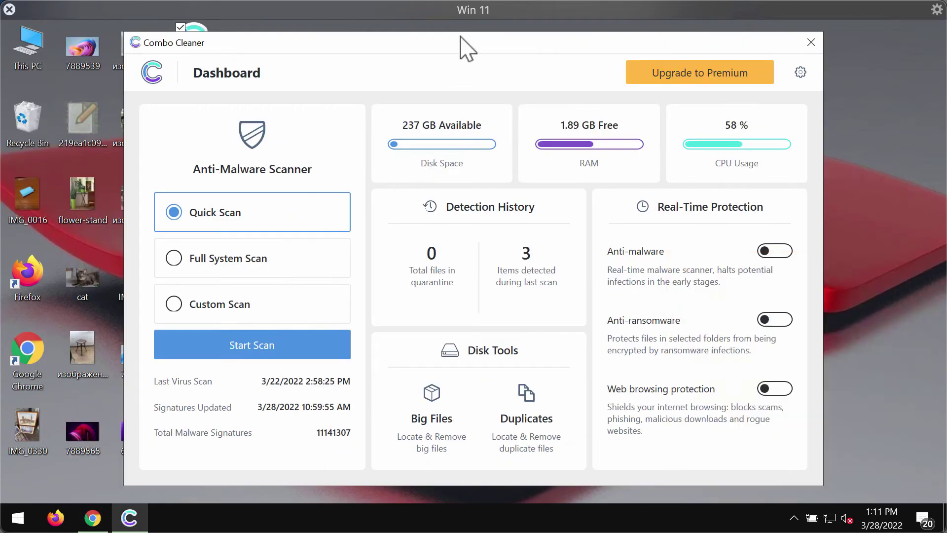
Start a Quick Scan from the Combo Cleaner Dashboard
{"action": "left_click_drag", "start_coordinate": [487, 42], "coordinate": [480, 42]}
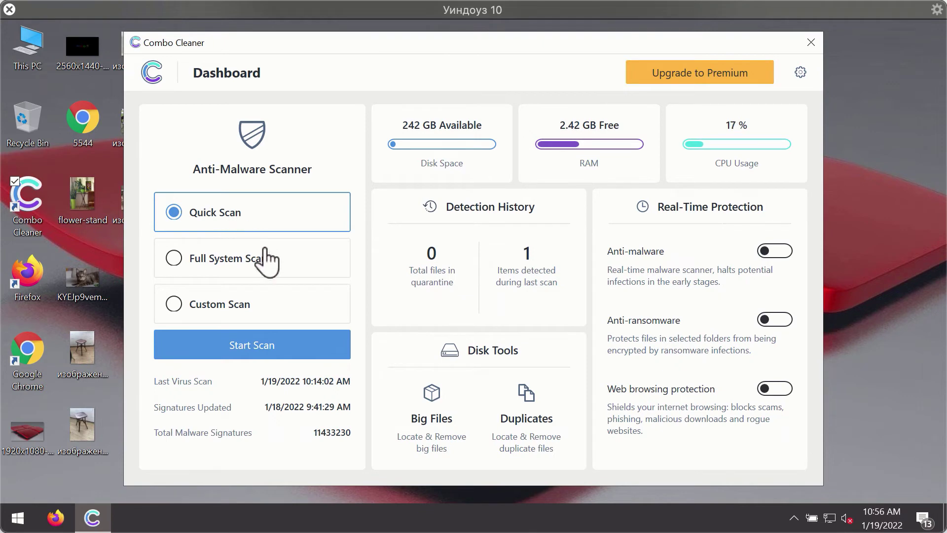
{"action": "left_click", "coordinate": [284, 351]}
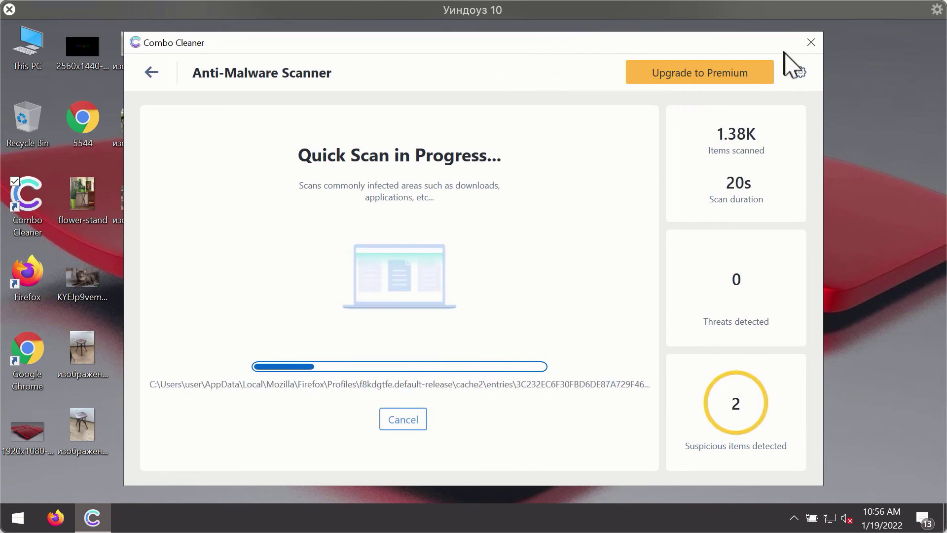
Show the Anti-Ransomware section of Combo Cleaner's Settings
{"action": "left_click", "coordinate": [801, 74]}
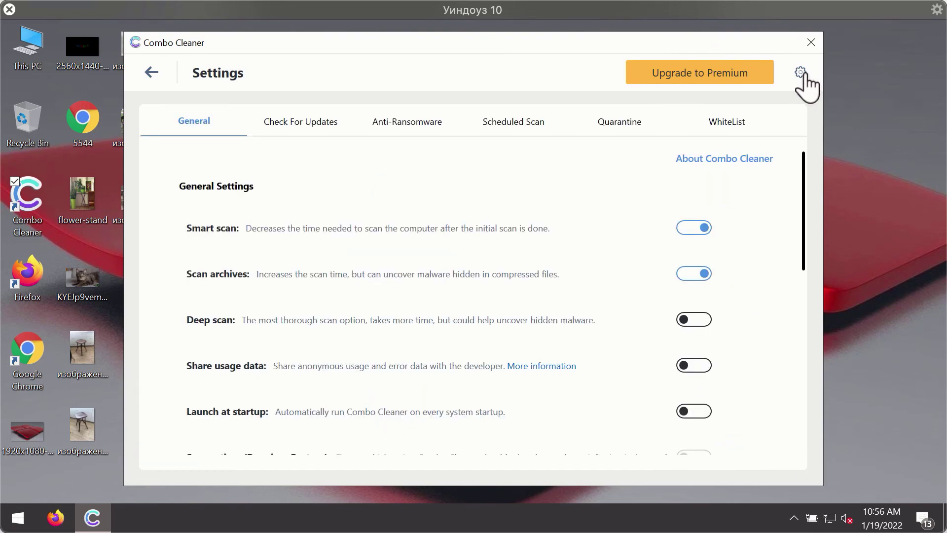
{"action": "left_click", "coordinate": [395, 126]}
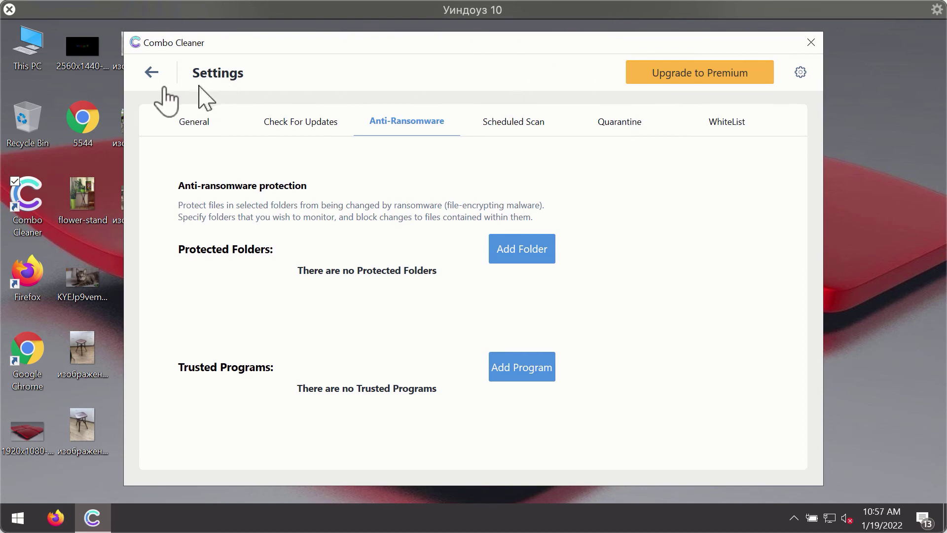
Cancel the running Quick Scan to see its two spam results, news-central.org Ads and topraw.net Ads
{"action": "left_click", "coordinate": [150, 73]}
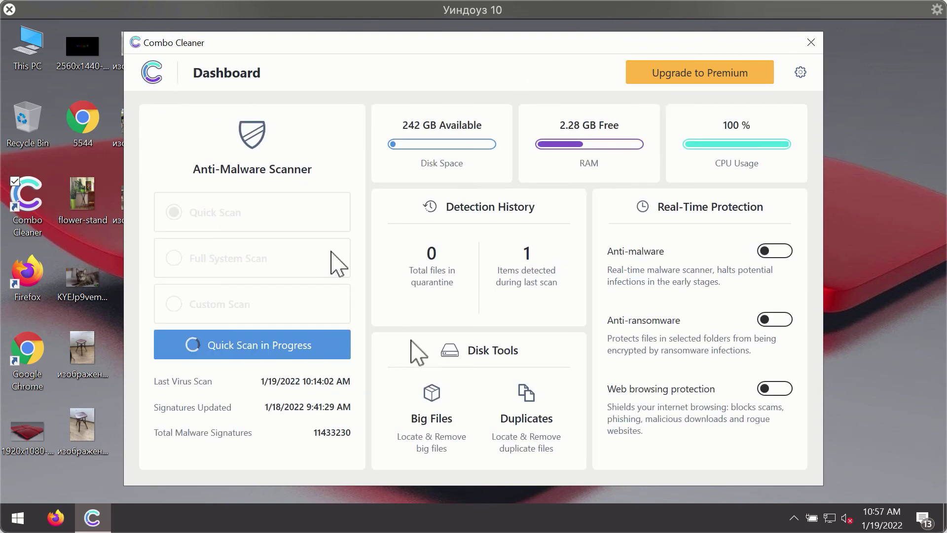
{"action": "left_click", "coordinate": [271, 344]}
{"action": "left_click", "coordinate": [413, 420]}
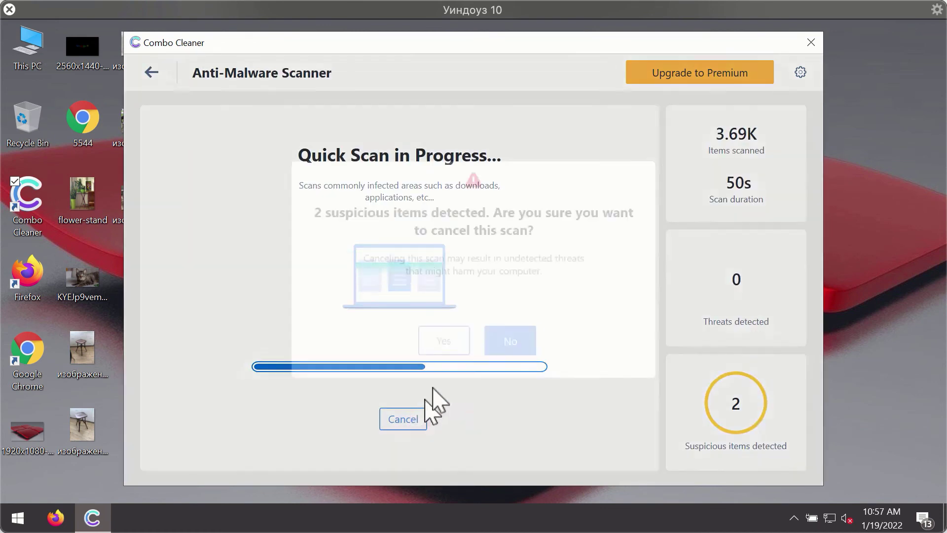
{"action": "left_click", "coordinate": [454, 339]}
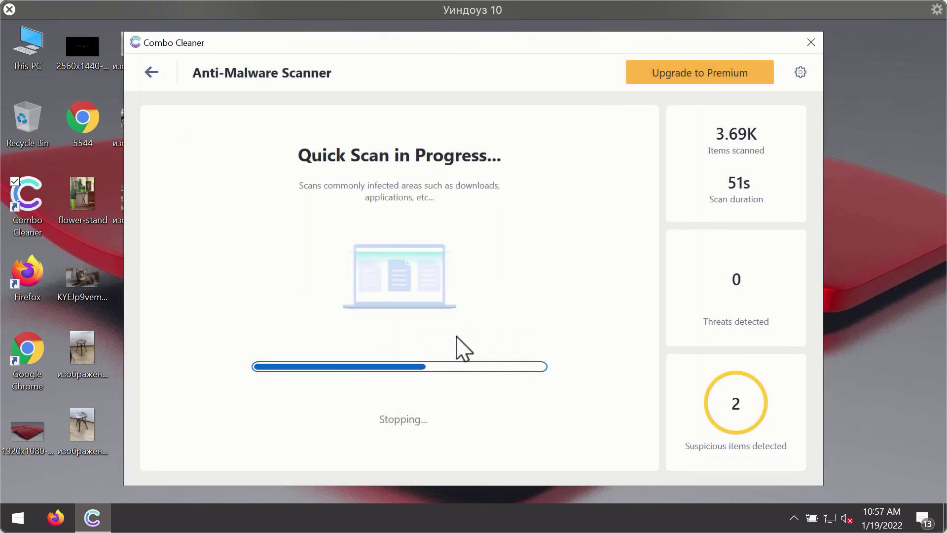